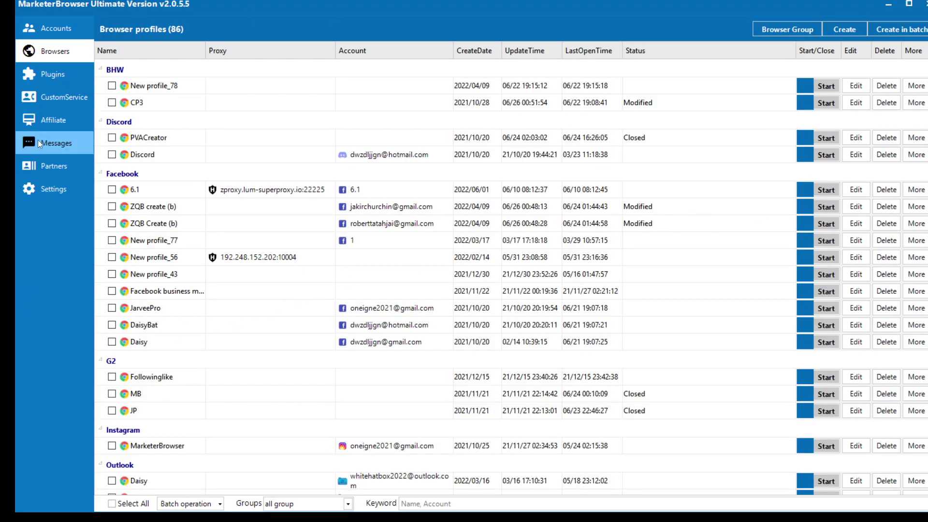
# - Switch from browser profiles to the Accounts page listing the saved accounts
pyautogui.click(58, 30)
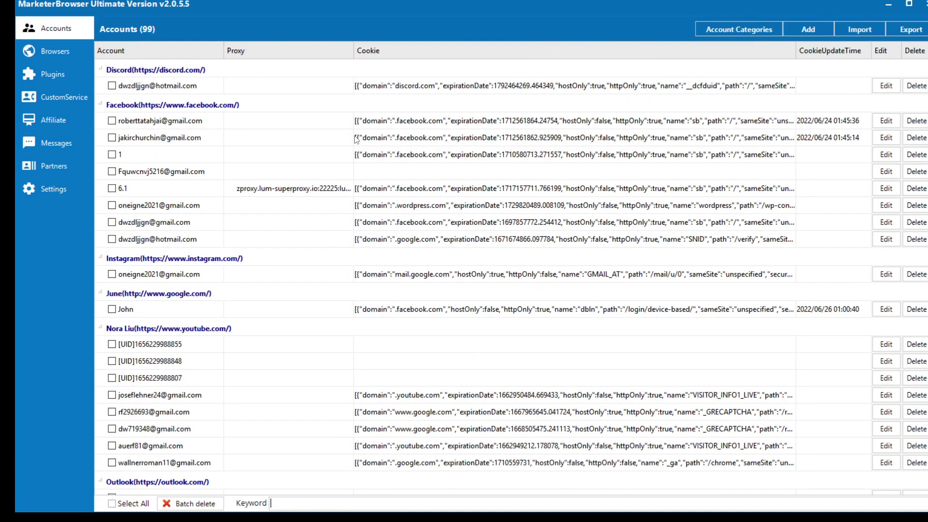
# - Bring up Account Categories, start a new category, and view the available login modules
pyautogui.click(755, 37)
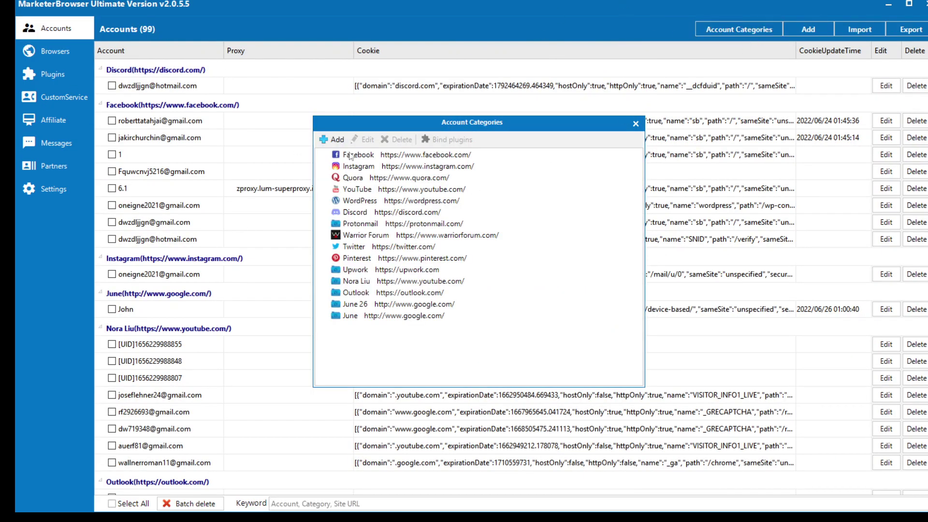
pyautogui.click(324, 139)
pyautogui.click(613, 222)
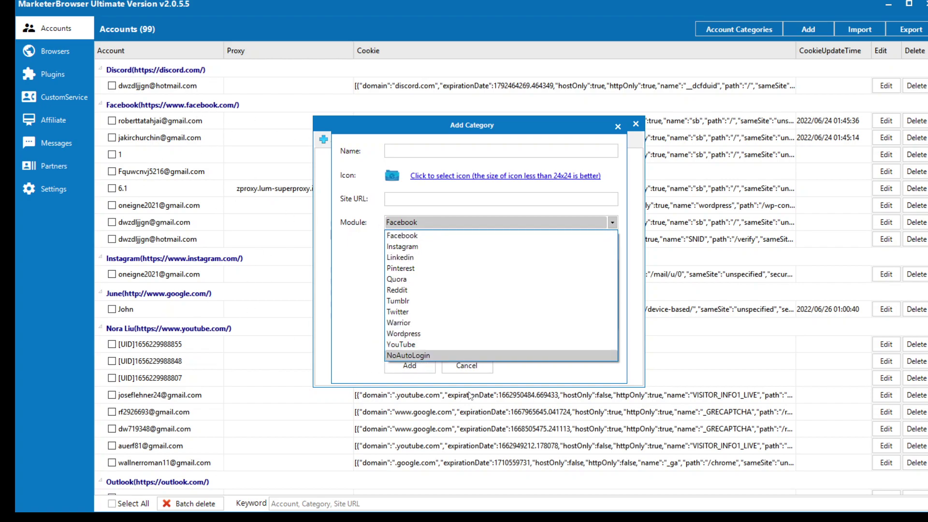
# - Set the new category's module to Facebook and name it 'June 25'
pyautogui.click(407, 356)
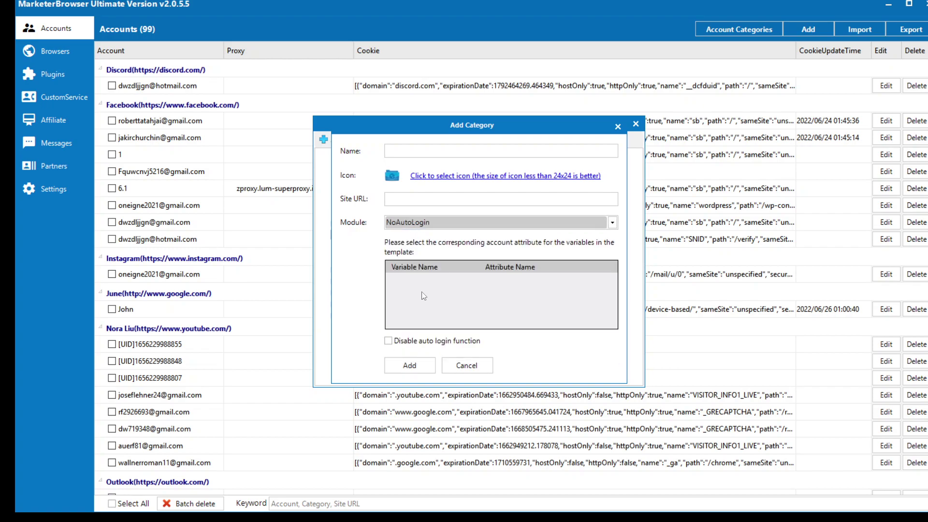
pyautogui.click(613, 222)
pyautogui.click(401, 234)
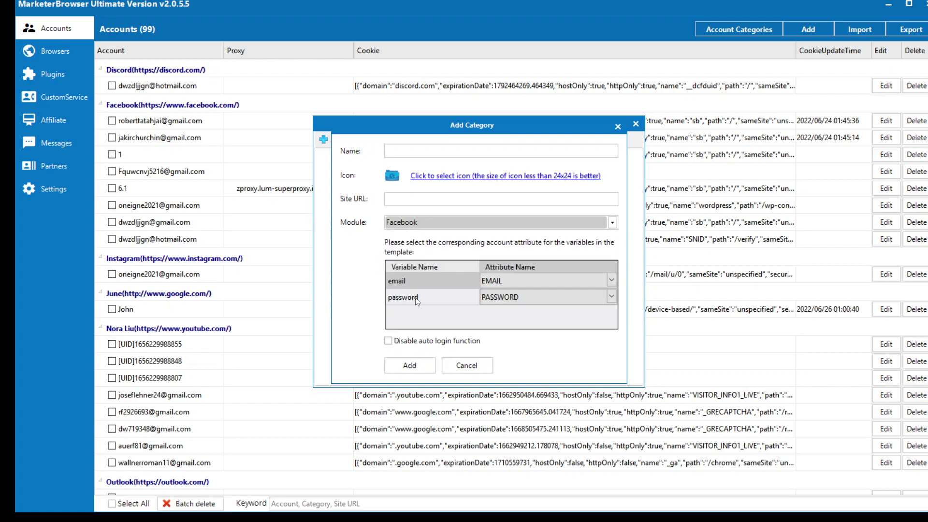
pyautogui.click(423, 148)
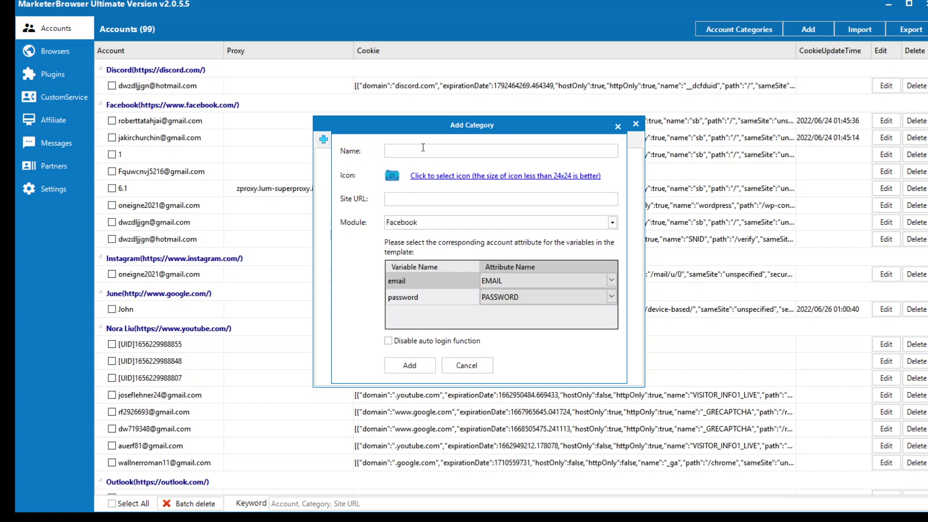
pyautogui.write('J')
pyautogui.press('capslock')
pyautogui.write('une')
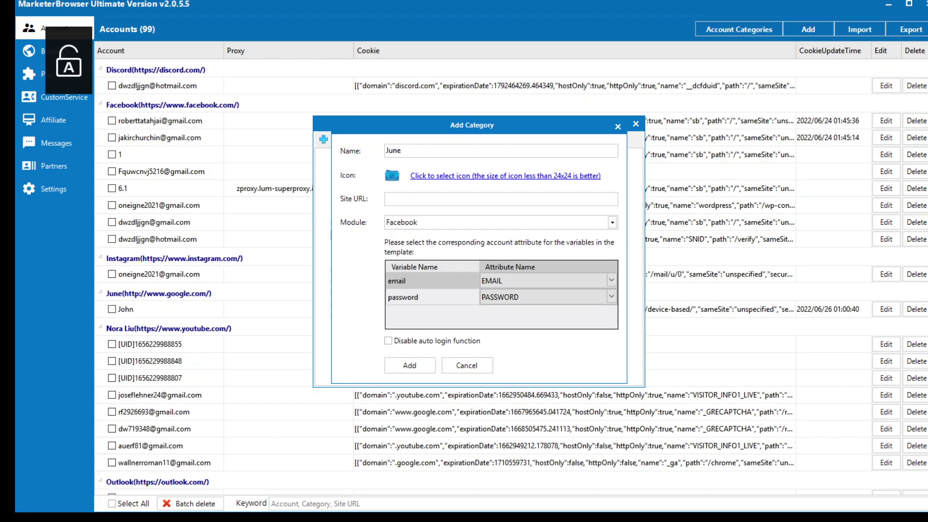
pyautogui.write(' 3')
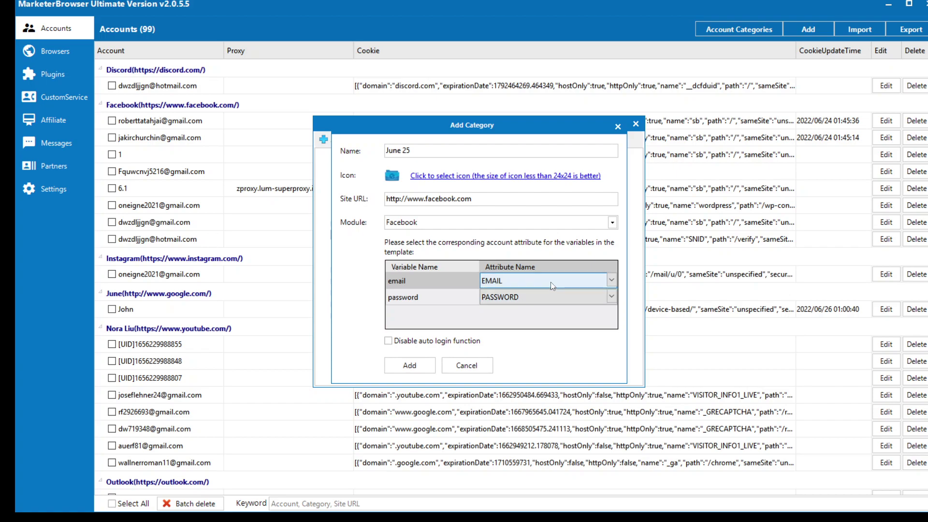
# - Keep EMAIL as the email attribute mapping and add the June 25 category
pyautogui.click(612, 280)
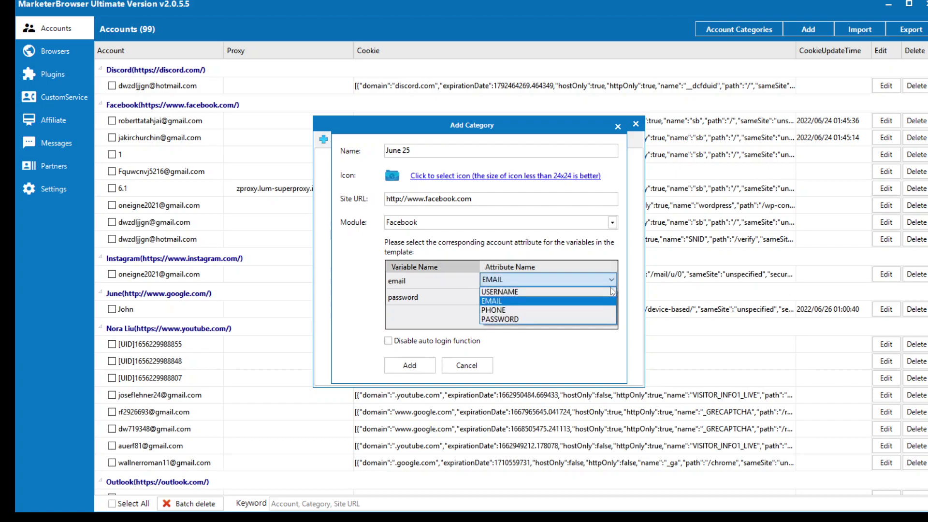
pyautogui.click(614, 282)
pyautogui.click(410, 365)
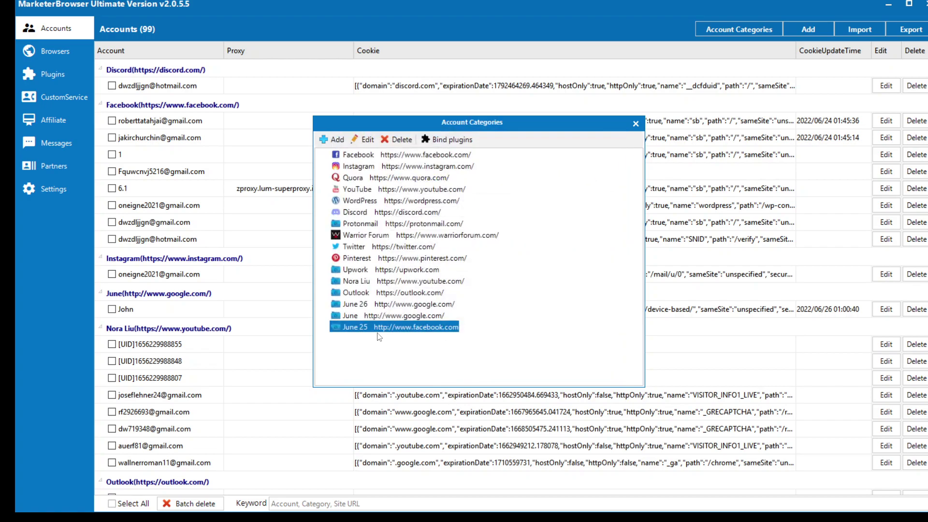
# - Start an account import into the June 25 category and open the importaccounts.csv template
pyautogui.click(635, 123)
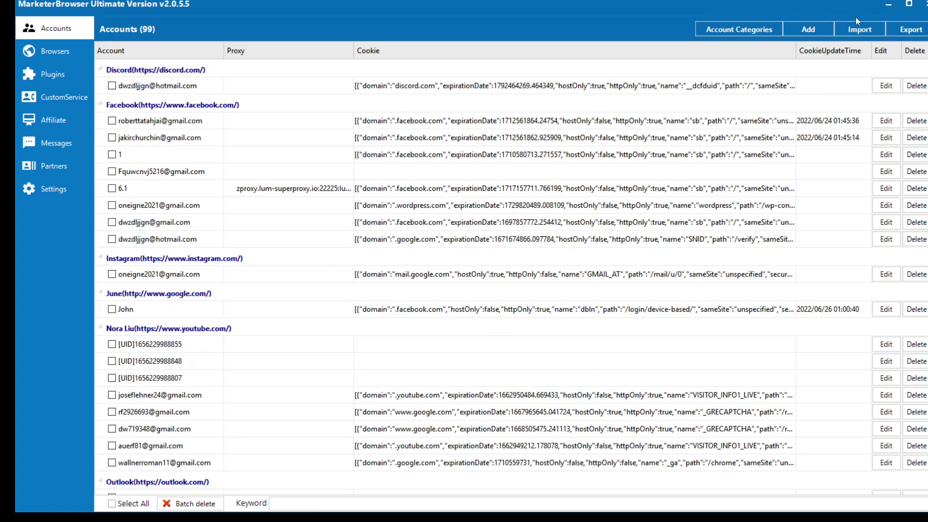
pyautogui.click(863, 29)
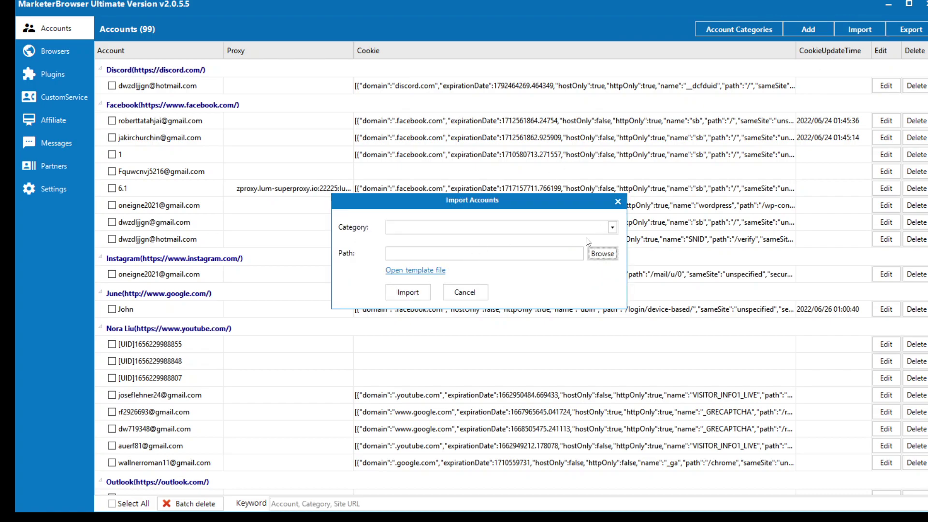
pyautogui.click(612, 228)
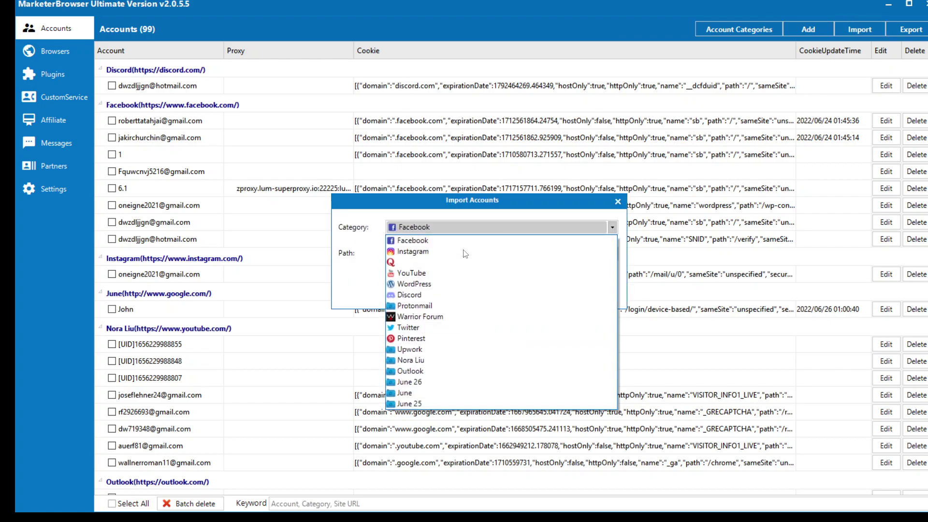
pyautogui.click(446, 404)
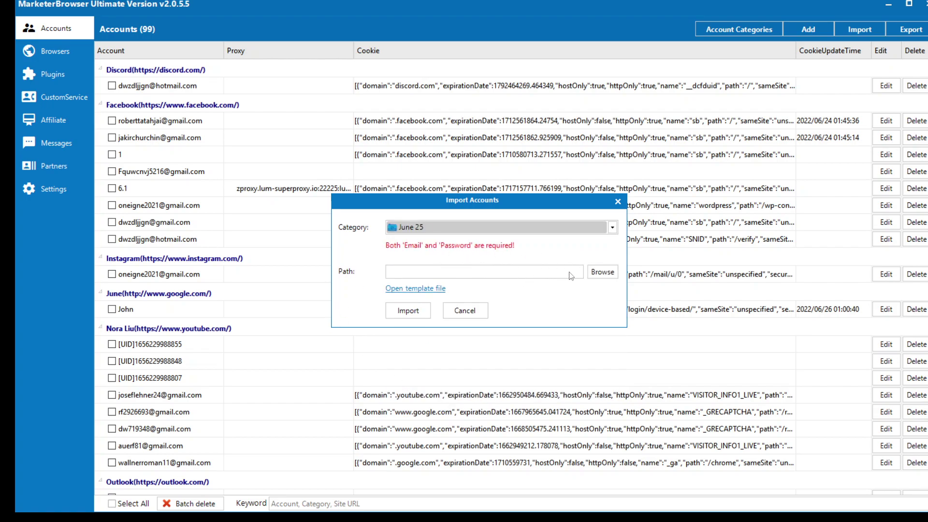
pyautogui.click(413, 292)
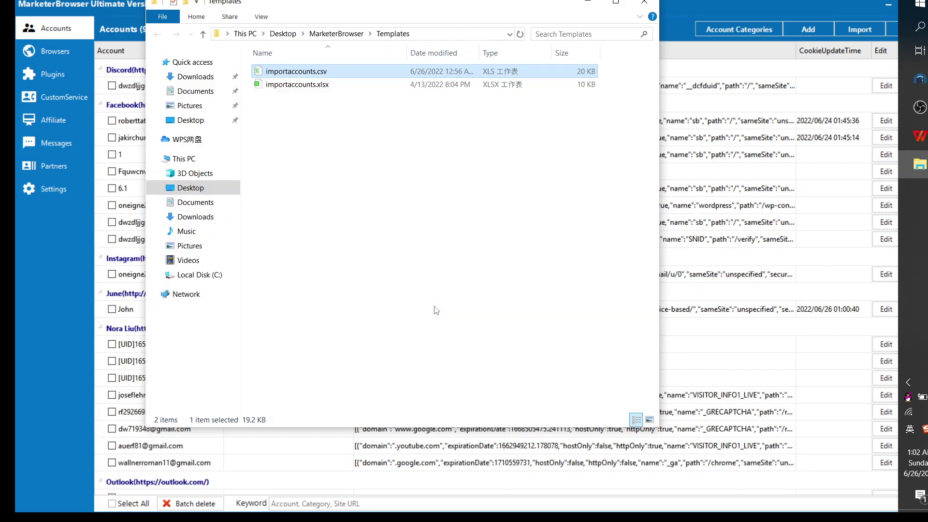
pyautogui.doubleClick(358, 75)
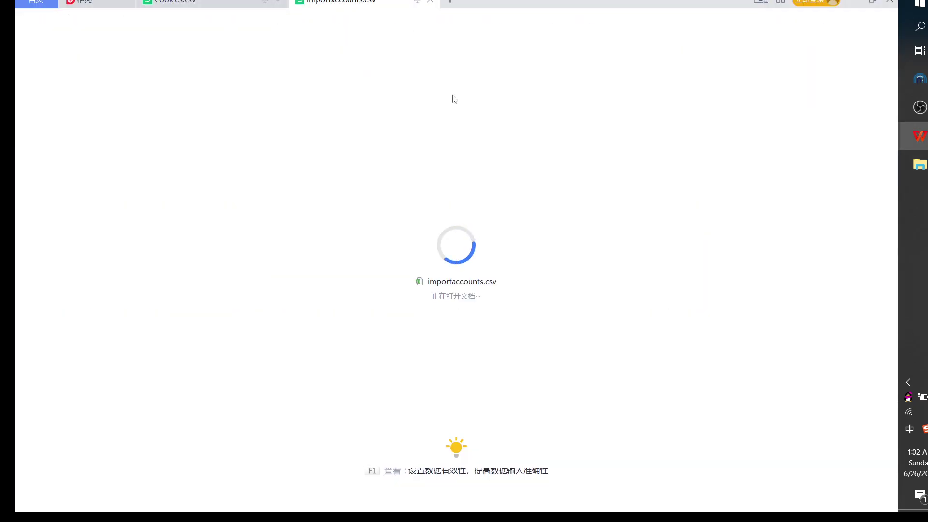
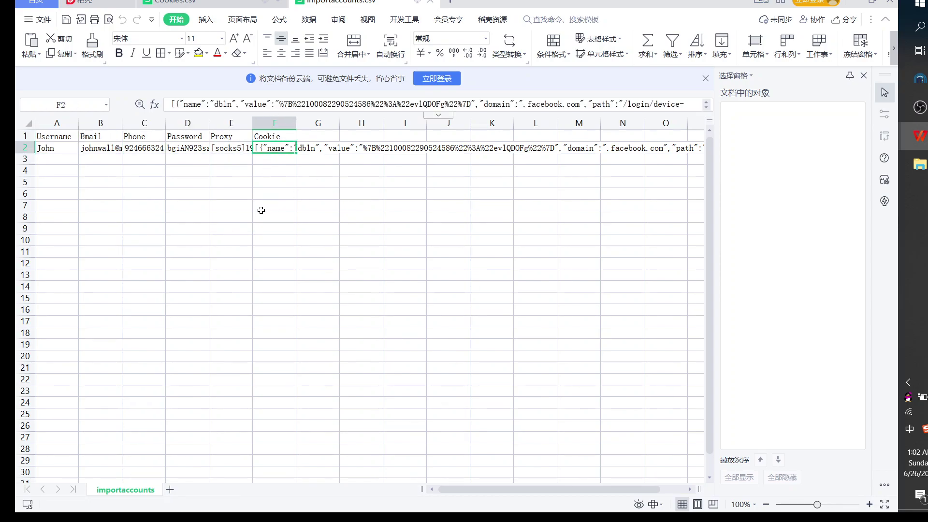
# - Close the importaccounts.csv tab and minimize WPS Spreadsheets
pyautogui.click(430, 1)
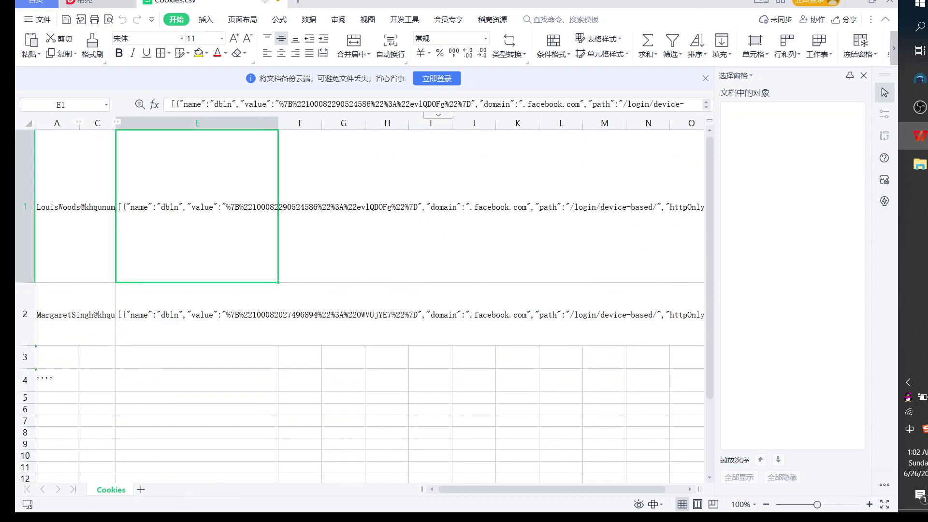
pyautogui.click(856, 2)
# - Import the account from Cookies - Copy.csv into June 25, then show the Browsers list
pyautogui.click(586, 4)
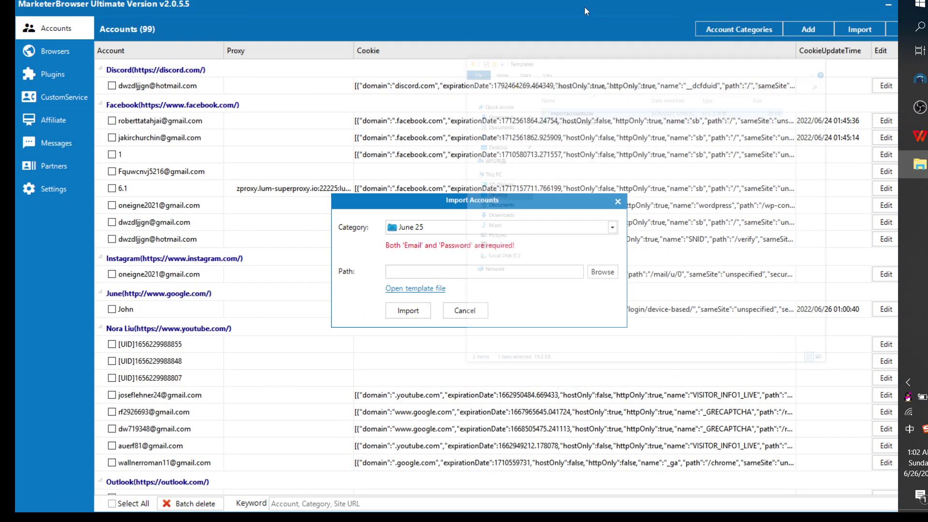
pyautogui.click(605, 268)
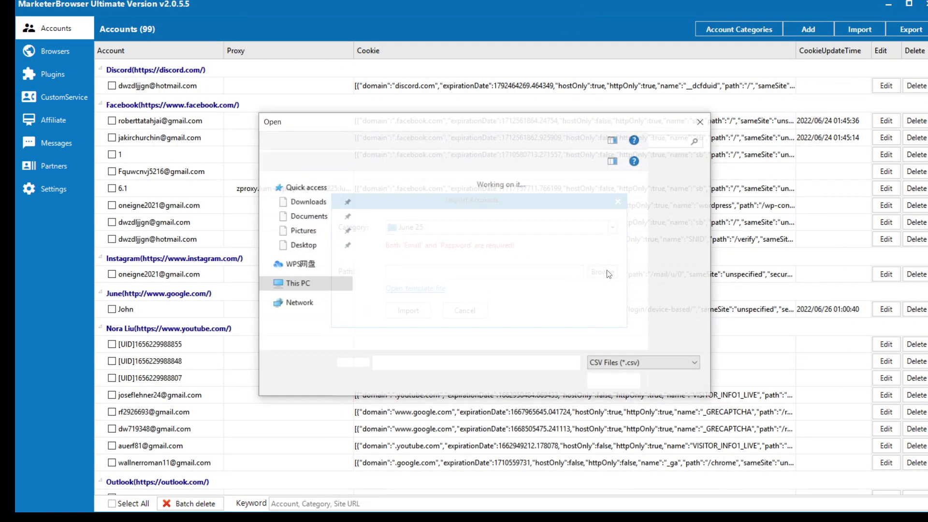
pyautogui.scroll(-4, 427, 269)
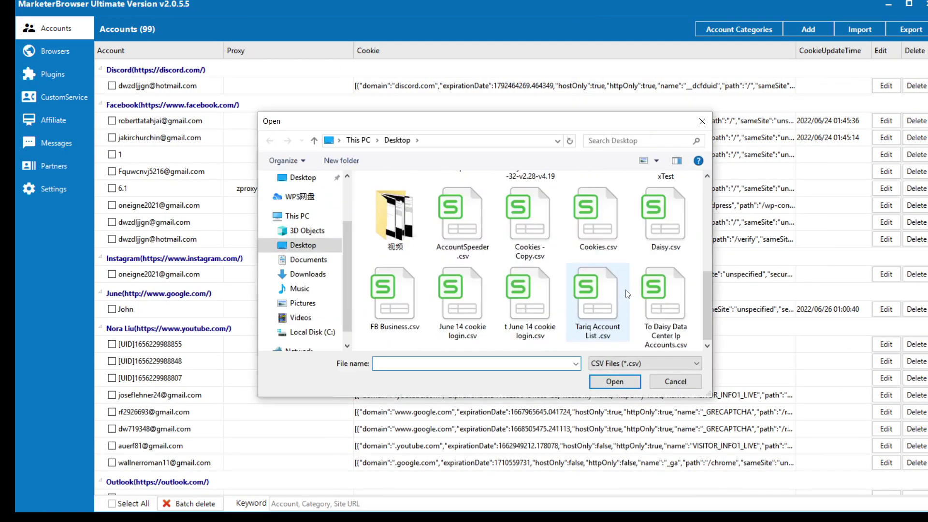
pyautogui.click(534, 224)
pyautogui.click(615, 381)
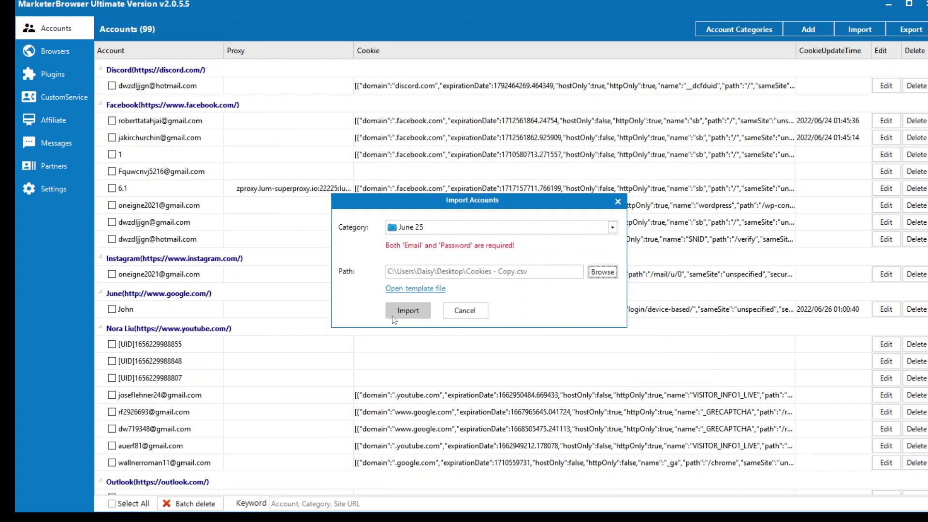
pyautogui.click(397, 313)
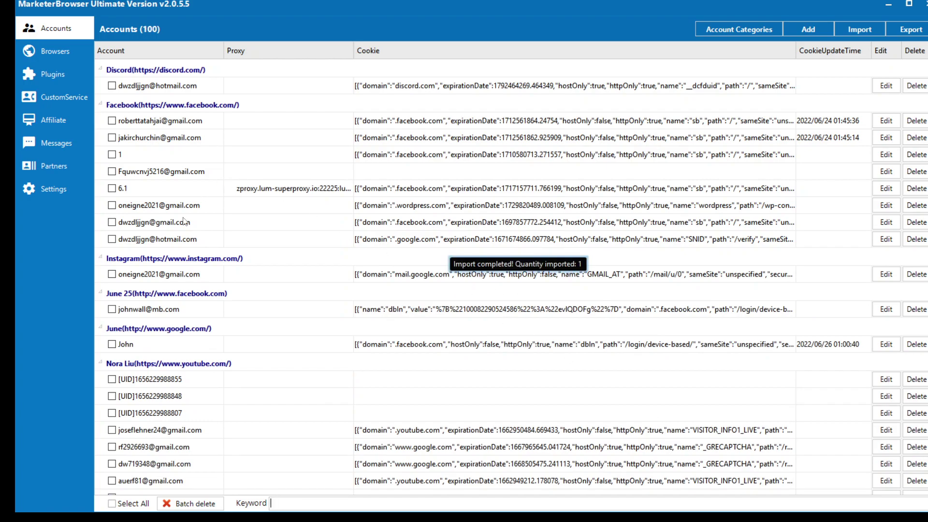
pyautogui.click(60, 51)
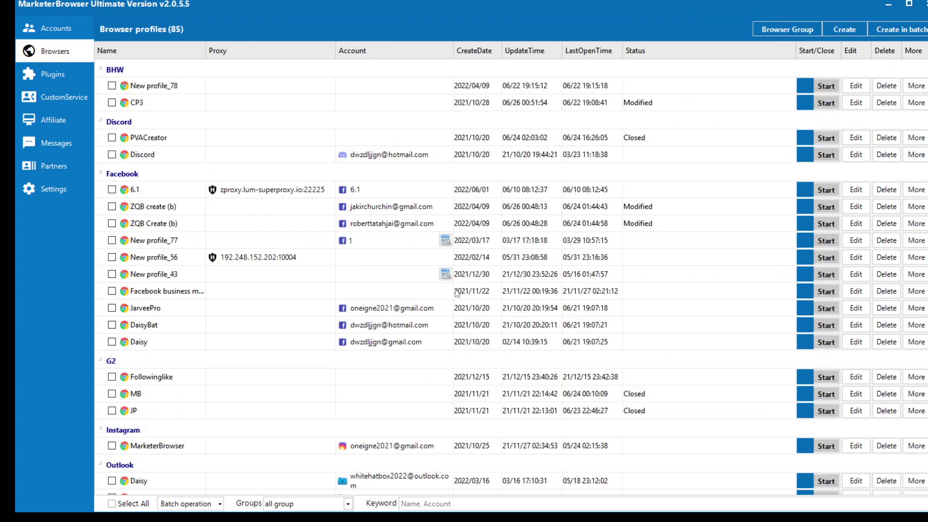
# - Start a new profile in the Facebook group and name it June25
pyautogui.click(846, 31)
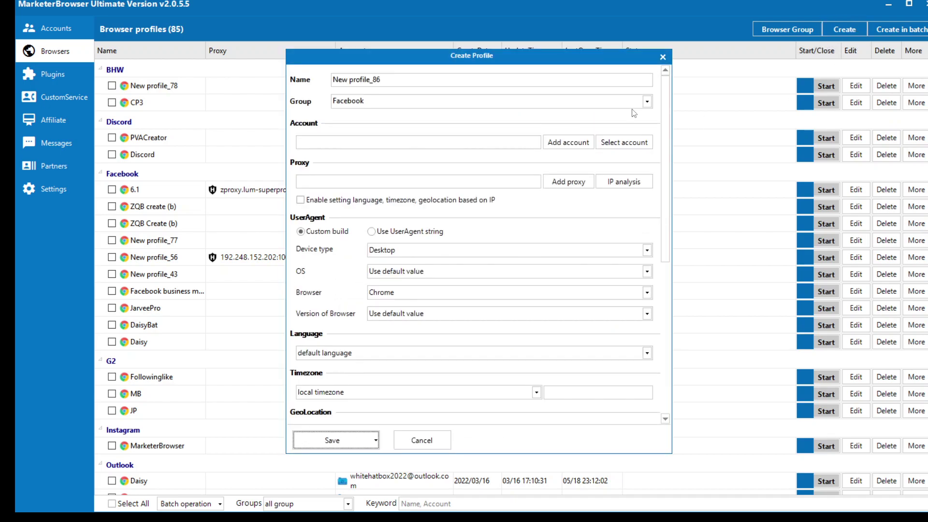
pyautogui.click(644, 107)
pyautogui.click(644, 108)
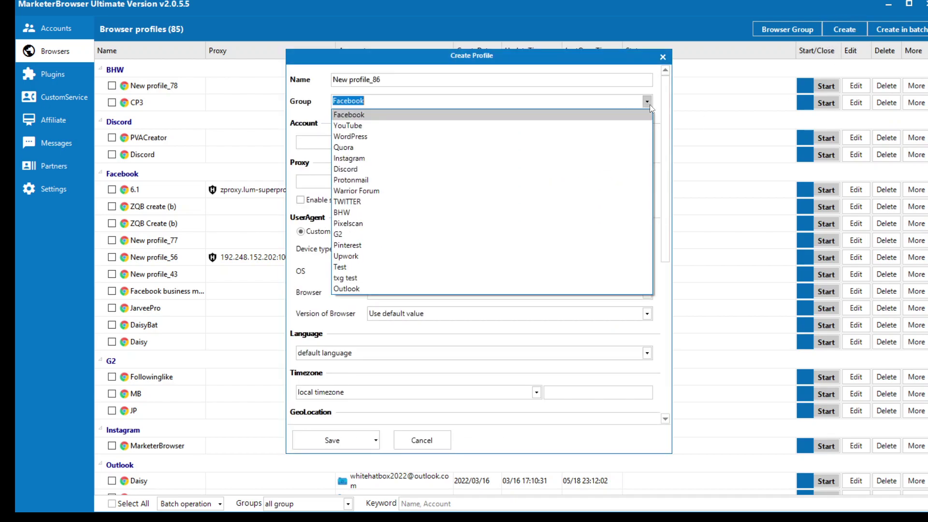
pyautogui.click(410, 116)
pyautogui.click(417, 77)
pyautogui.moveTo(417, 75); pyautogui.dragTo(238, 91)
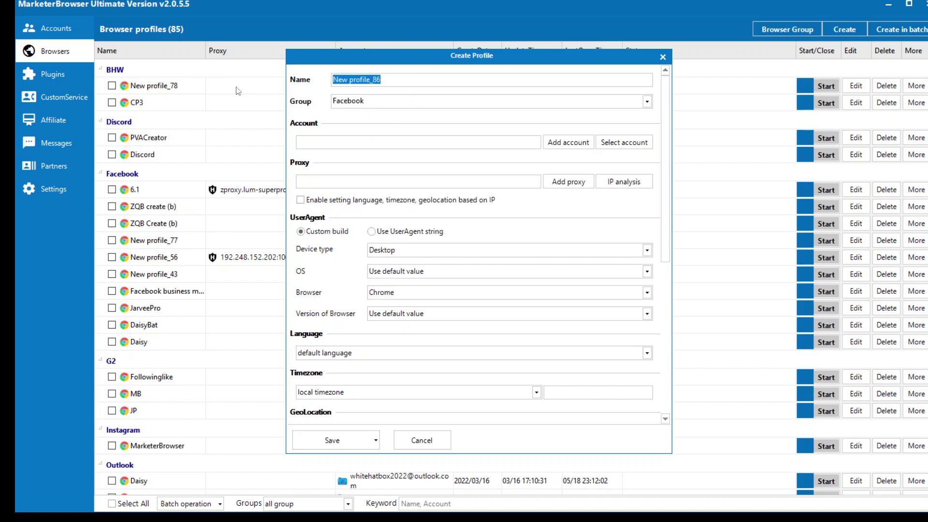
pyautogui.write('June245')
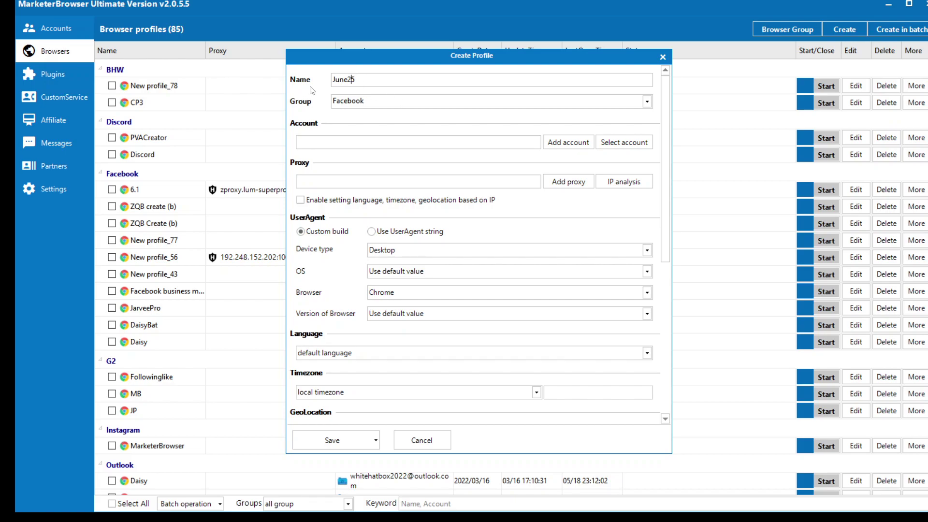
# - Attach the single imported account from the June 25 category to the profile
pyautogui.click(627, 144)
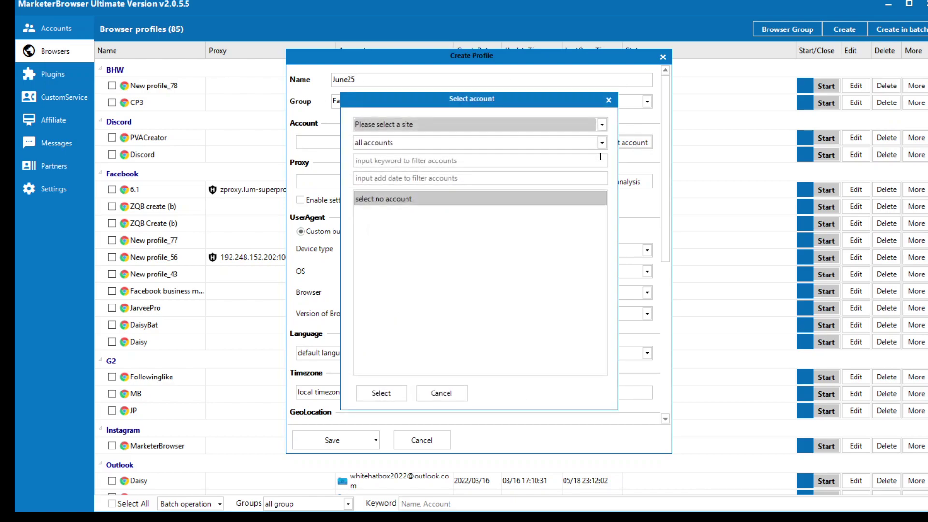
pyautogui.click(601, 125)
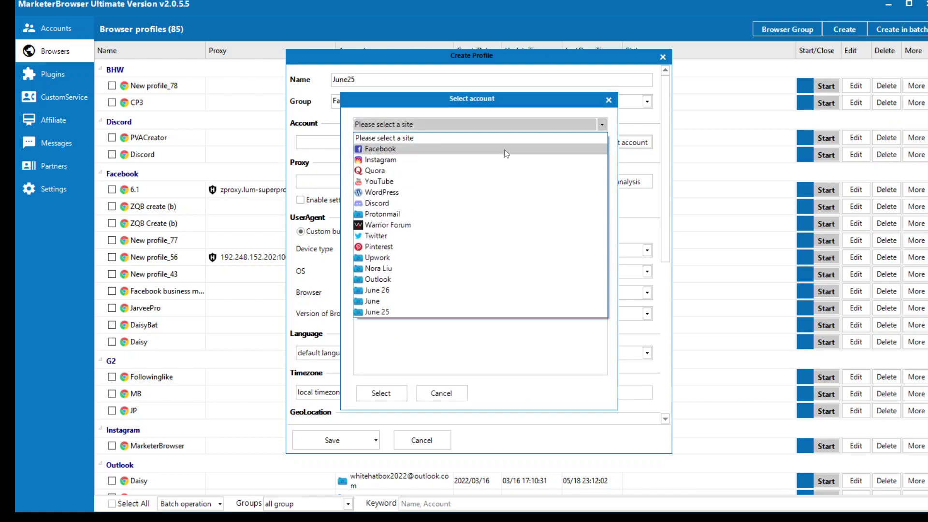
pyautogui.click(472, 312)
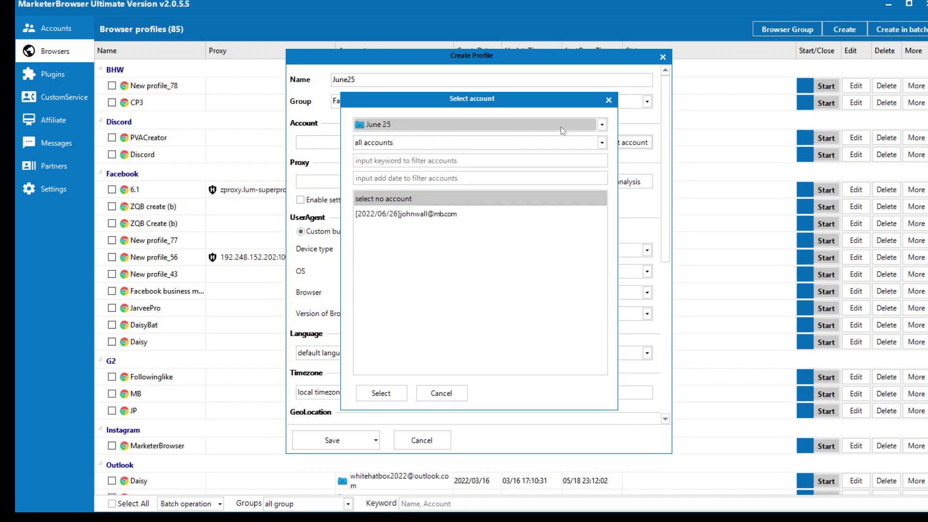
pyautogui.click(501, 212)
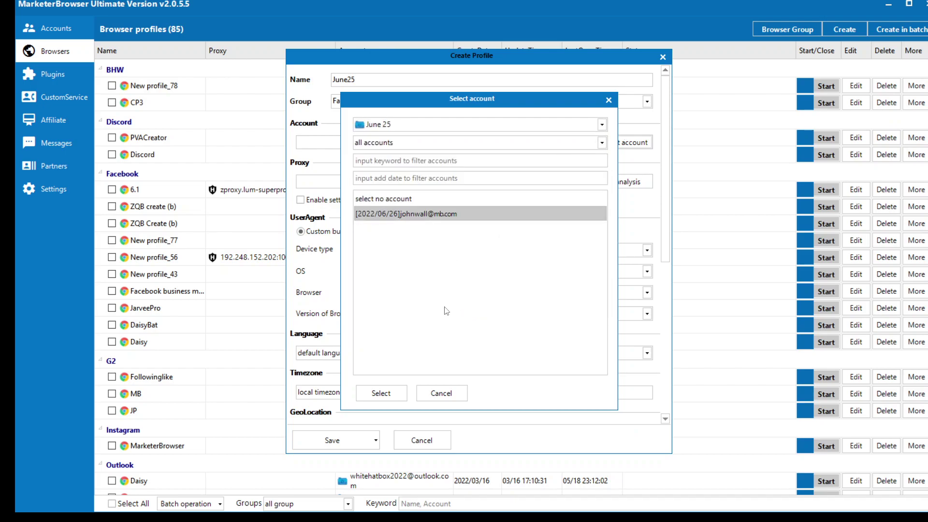
pyautogui.click(395, 398)
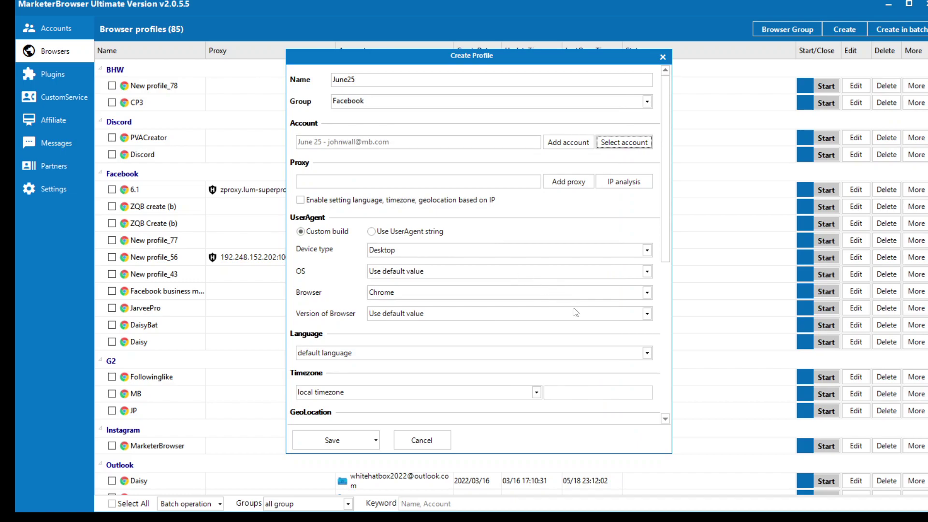
# - Turn off clearing cache and history after close, and save the profile
pyautogui.scroll(-5, 577, 312)
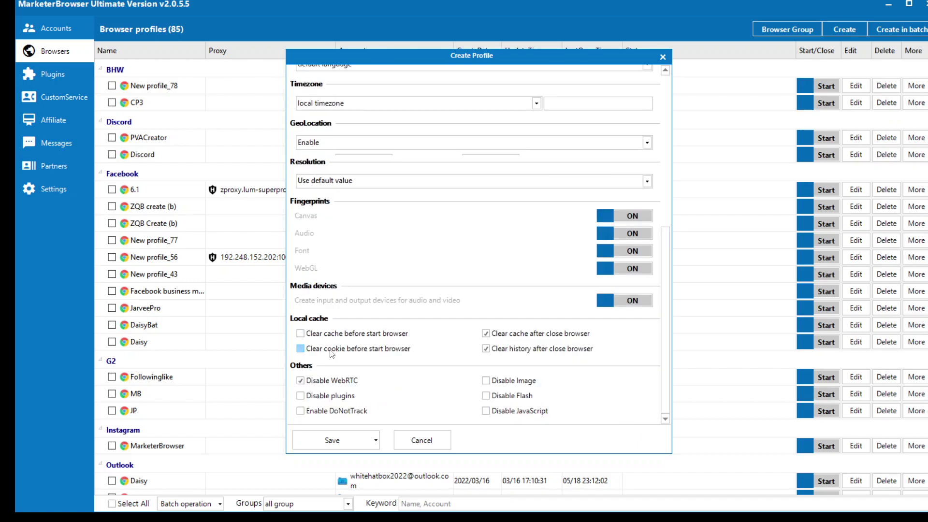
pyautogui.click(486, 334)
pyautogui.click(486, 348)
pyautogui.click(356, 440)
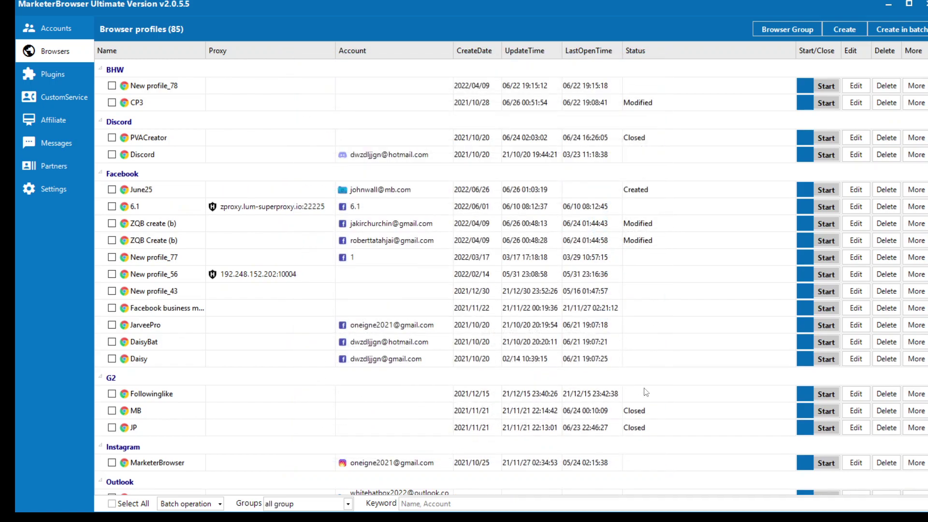
# - Dismiss the success message, check June25's logged-in Facebook feed, and minimize Chrome
pyautogui.click(471, 292)
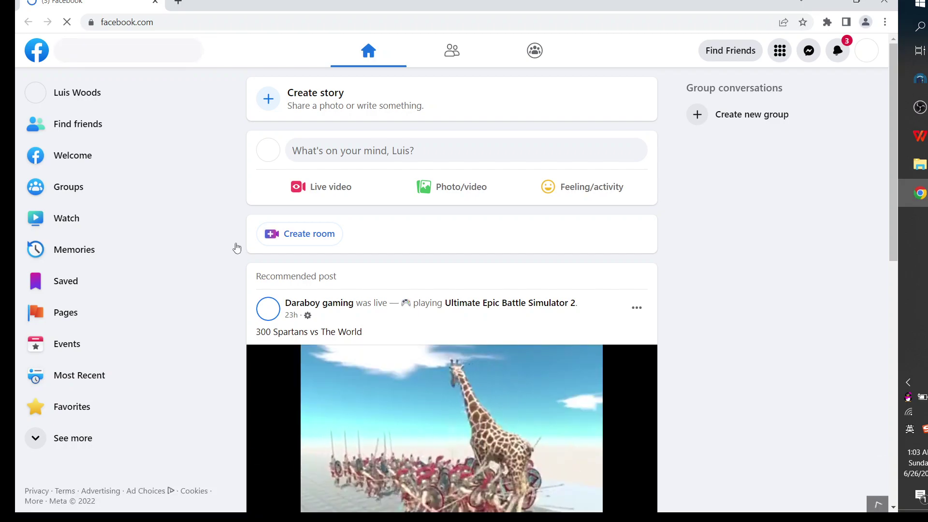
pyautogui.scroll(-1, 627, 334)
pyautogui.scroll(1, 673, 412)
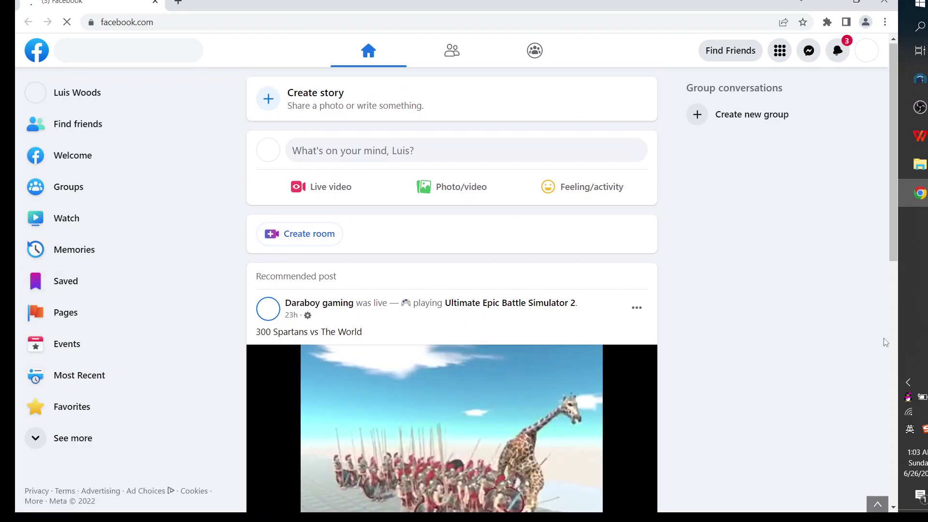
pyautogui.click(829, 2)
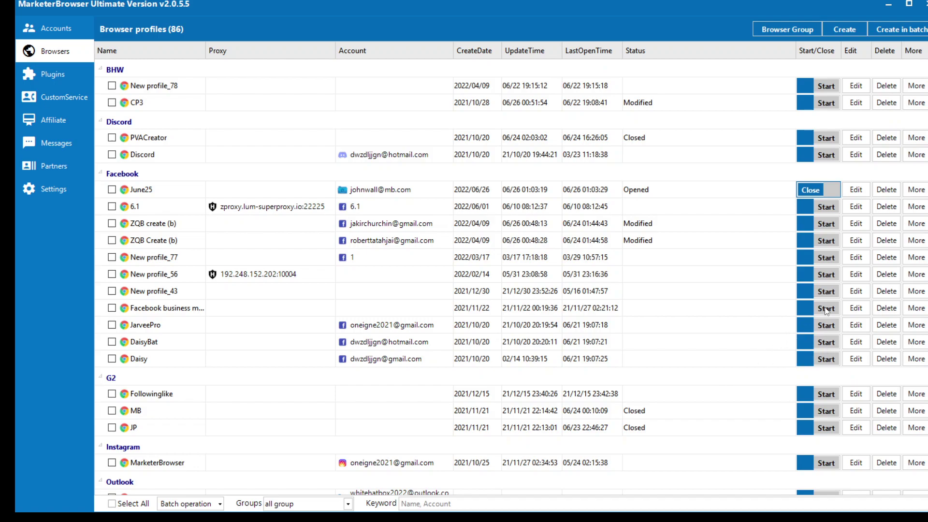
# - Minimize the Facebook and blank Chrome windows, then close the JarveePro profile's browser
pyautogui.click(831, 358)
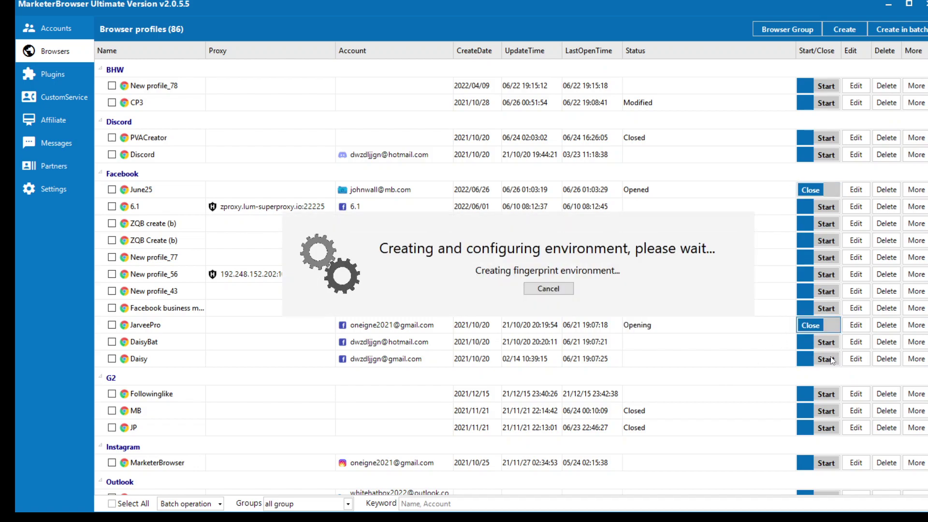
pyautogui.click(909, 4)
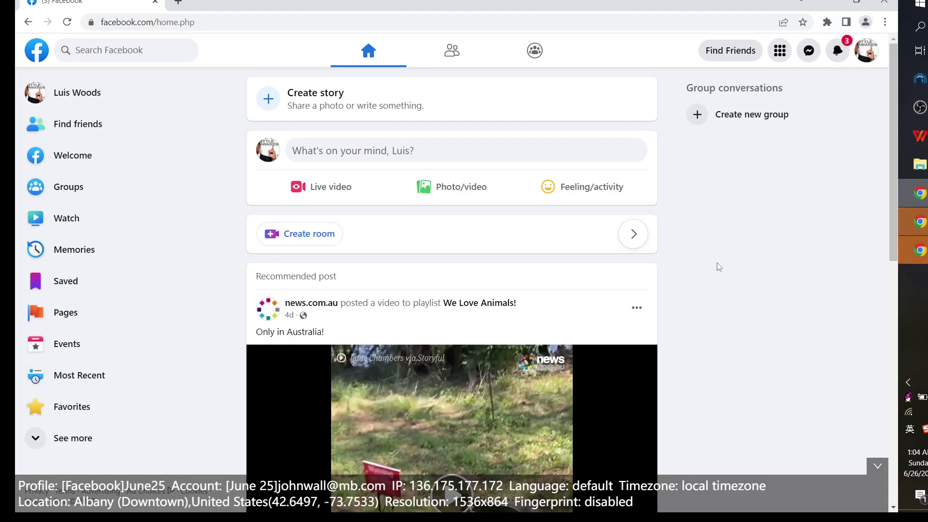
pyautogui.click(832, 4)
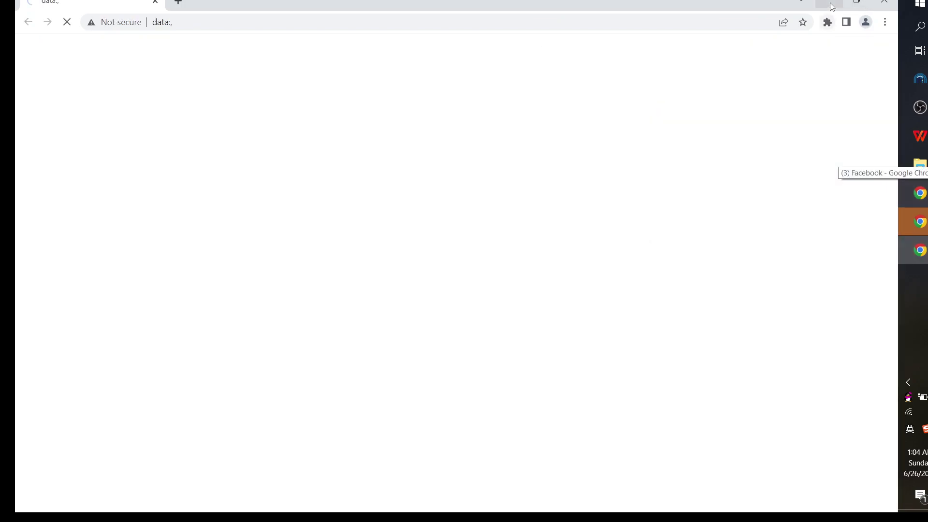
pyautogui.click(831, 3)
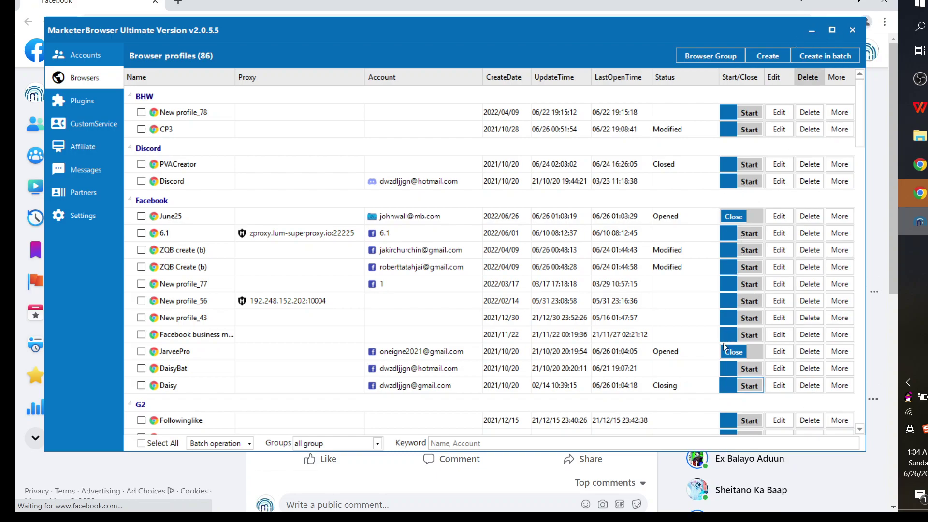
pyautogui.click(747, 354)
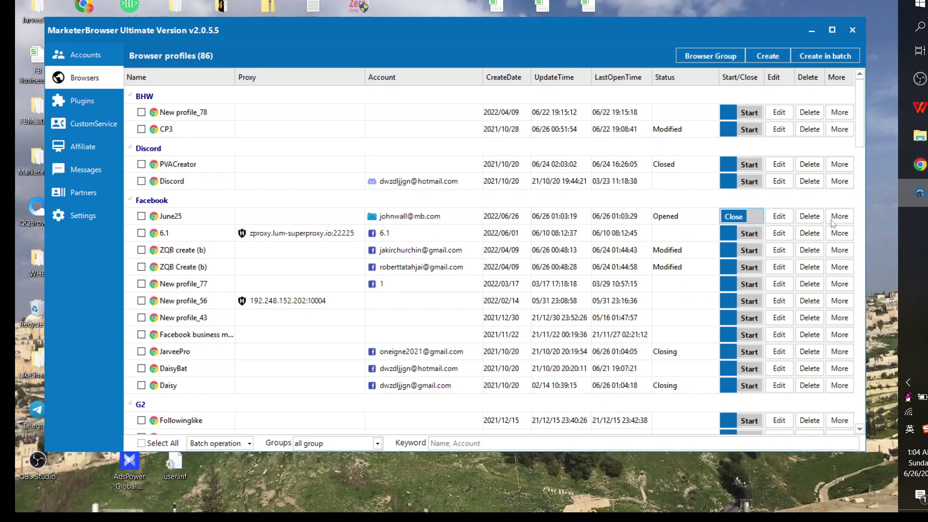
# - Maximize MarketerBrowser and start the June25 profile again
pyautogui.press('super+Up')
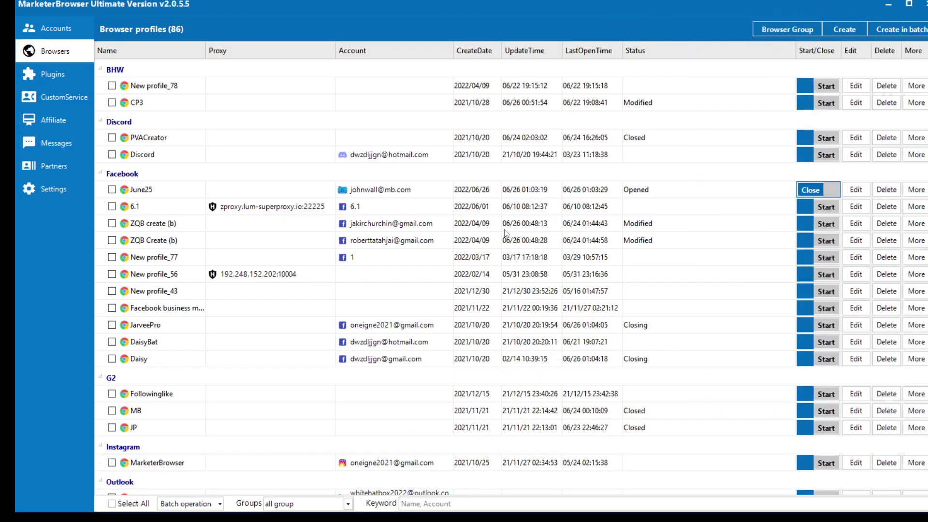
pyautogui.scroll(-4, 505, 319)
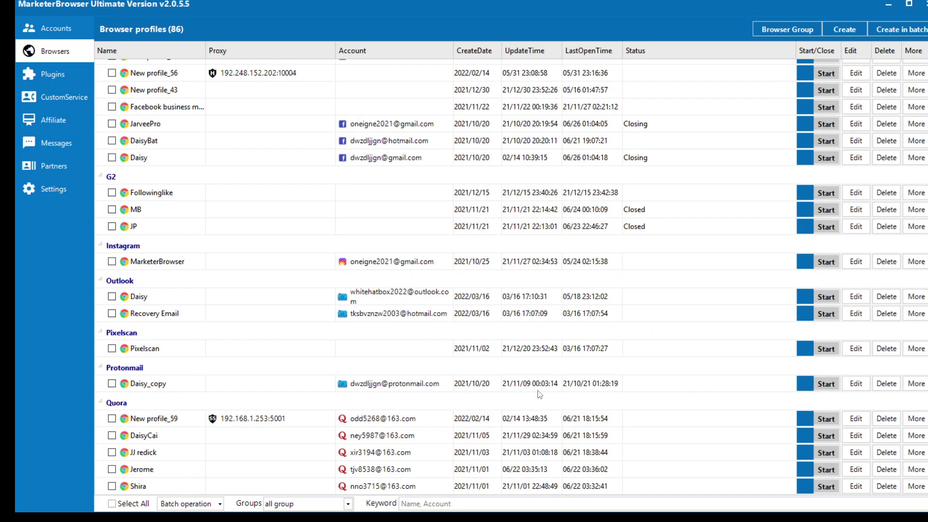
pyautogui.scroll(4, 859, 333)
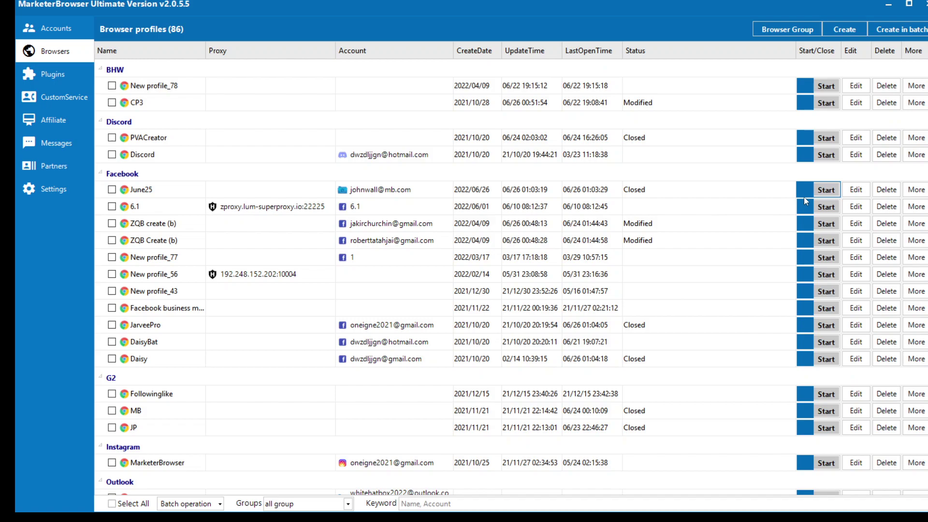
pyautogui.click(828, 190)
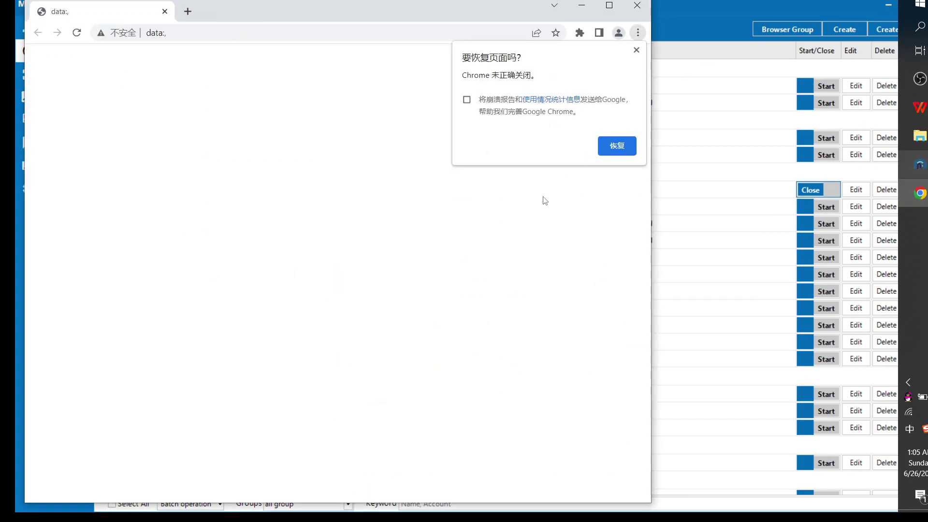
# - Dismiss the restore prompt and info banner, then search 'Google' in a new tab
pyautogui.click(637, 50)
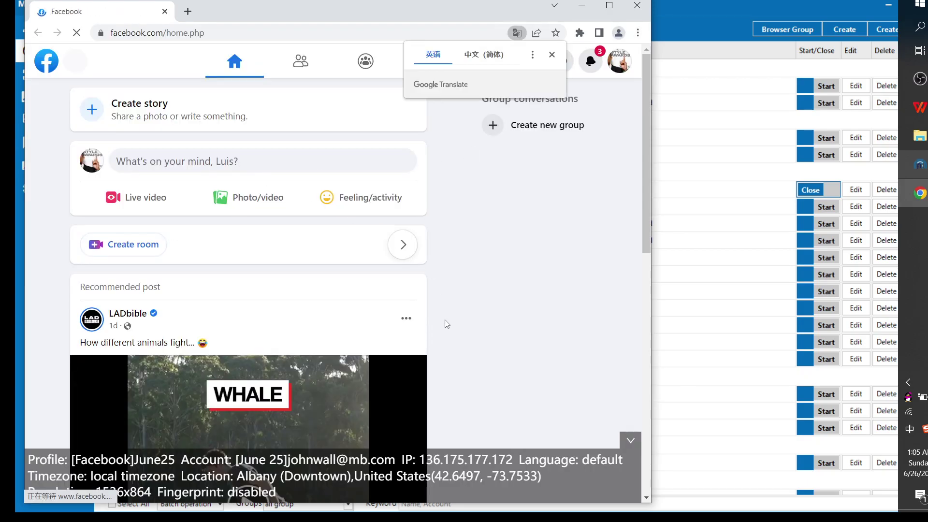
pyautogui.click(634, 449)
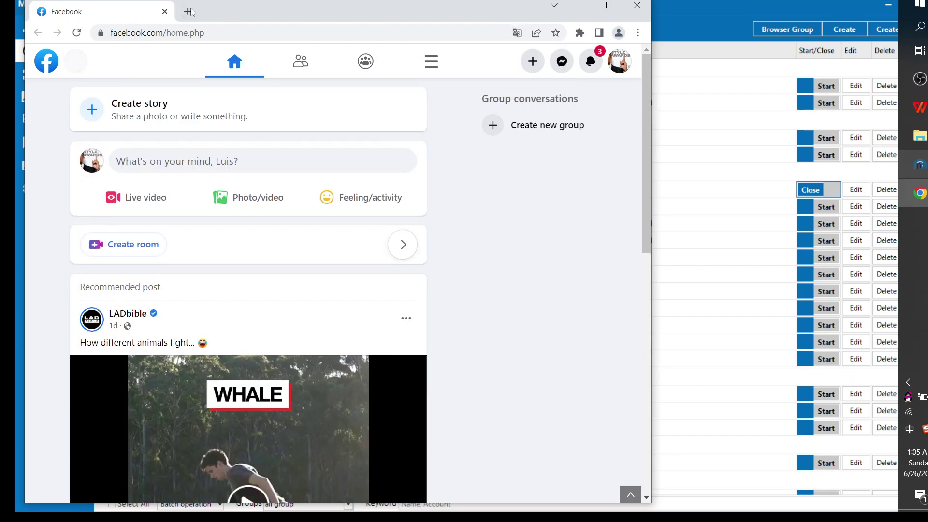
pyautogui.hotkey('ctrl', 't')
pyautogui.write('Google')
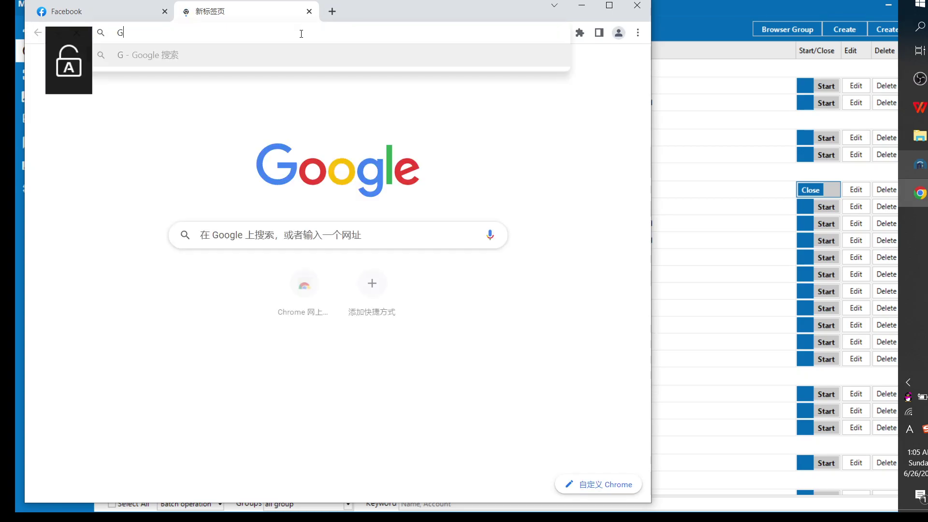
pyautogui.press('shift')
pyautogui.press('Return')
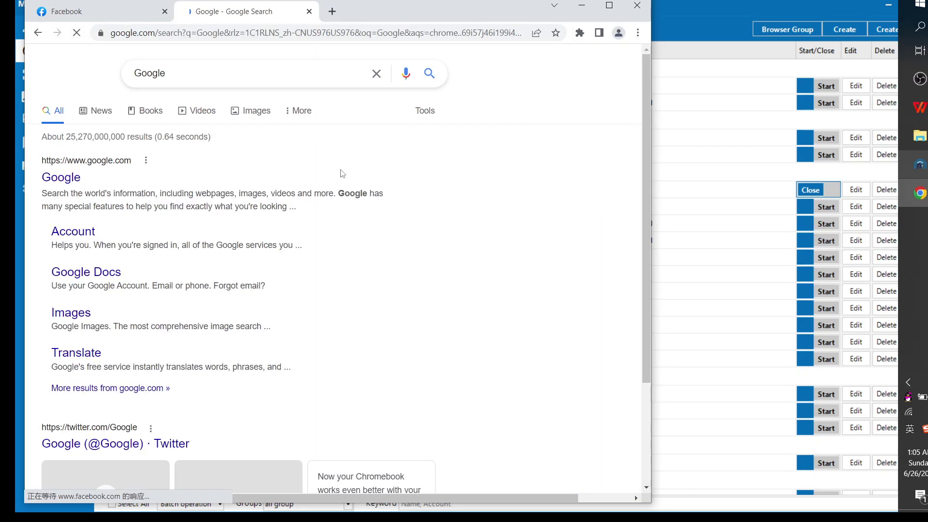
# - Open google.com, dismiss the sign-in prompt, and close the June25 browser
pyautogui.click(57, 176)
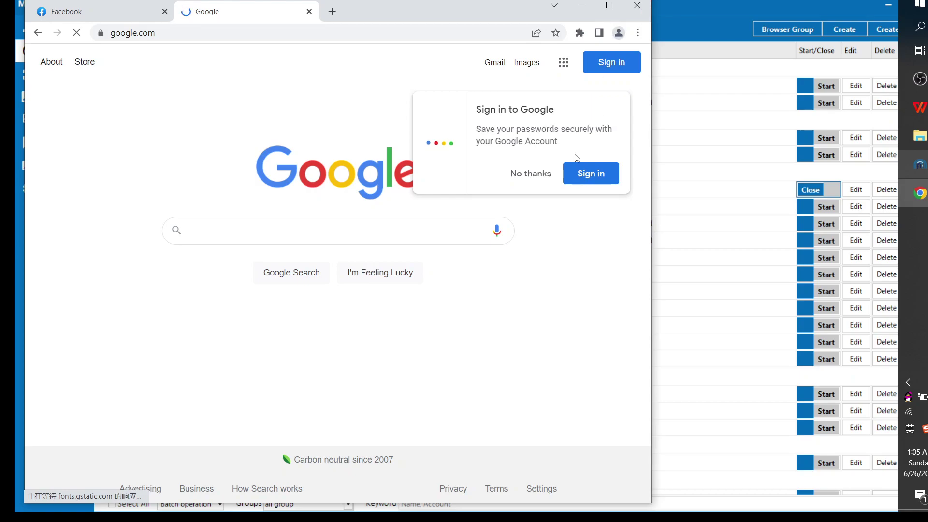
pyautogui.click(537, 177)
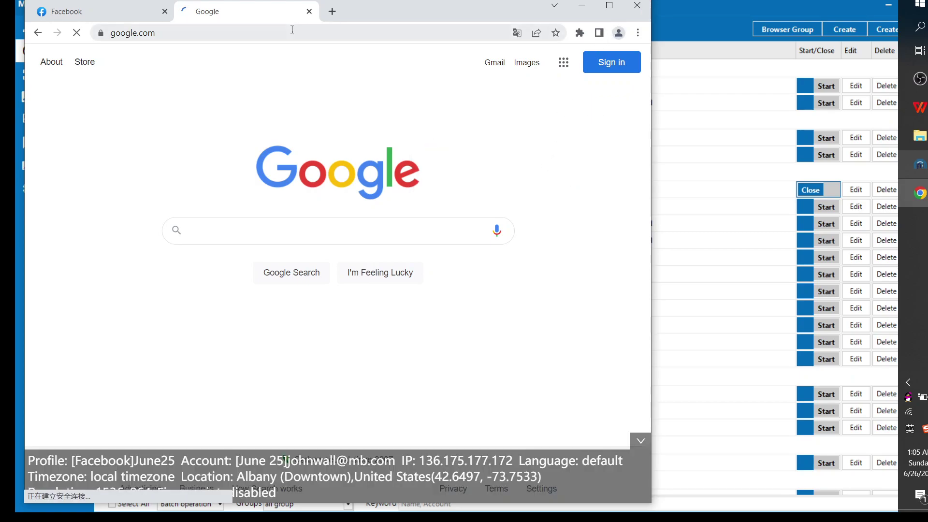
pyautogui.click(712, 235)
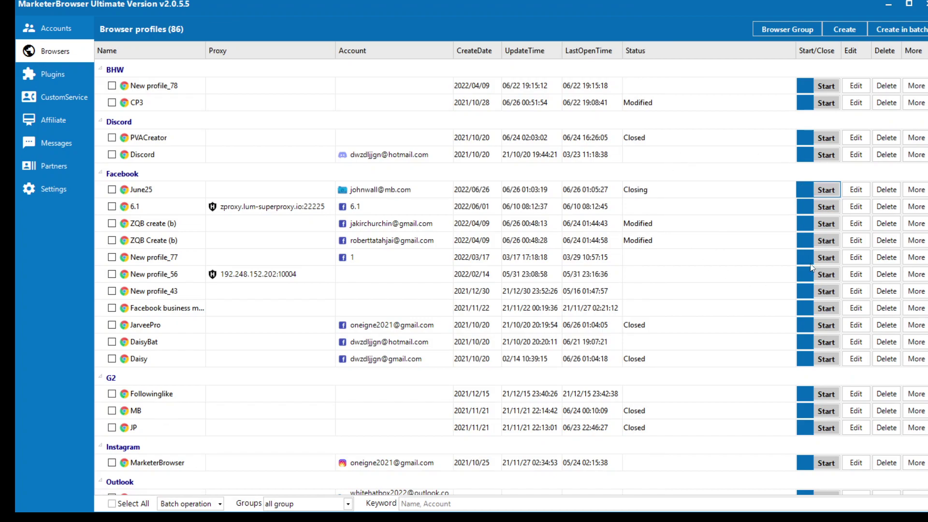
# - Relaunch June25, confirm its Facebook and Google tabs were restored, and close it
pyautogui.click(832, 191)
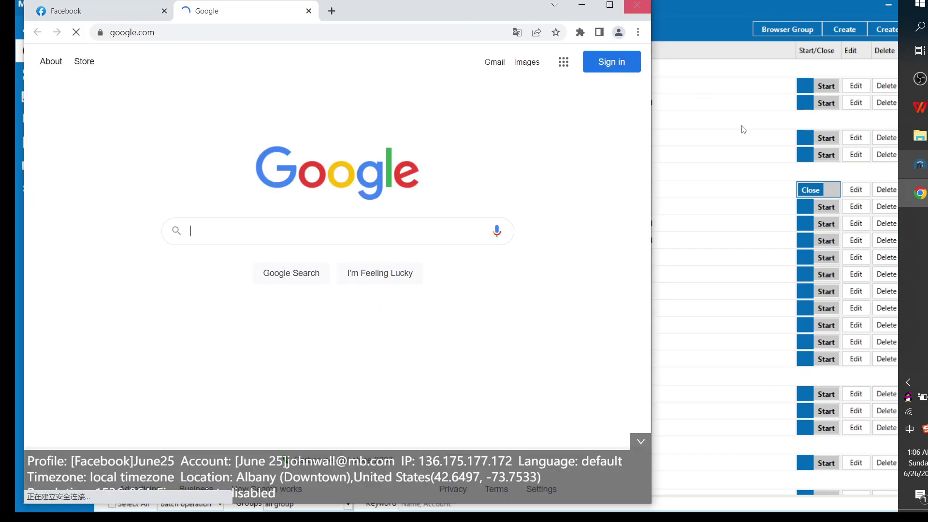
pyautogui.click(816, 190)
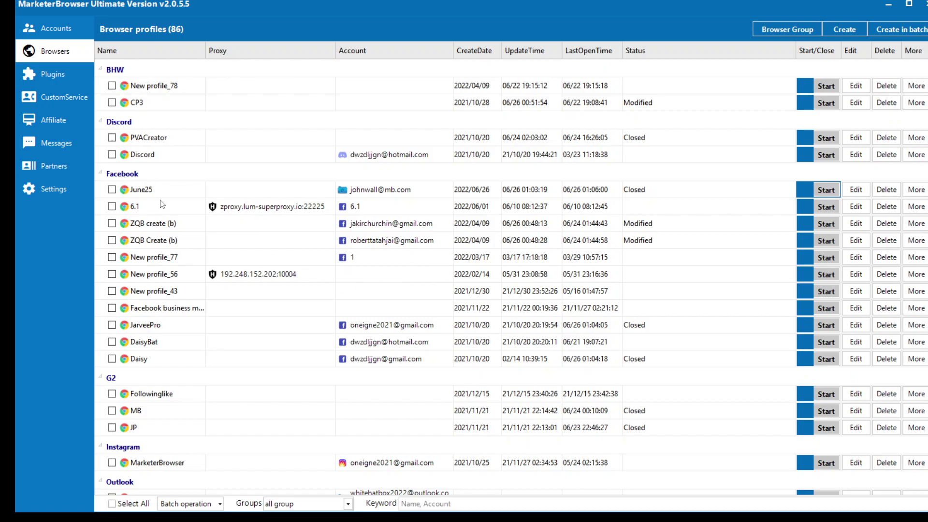
pyautogui.scroll(-3, 183, 199)
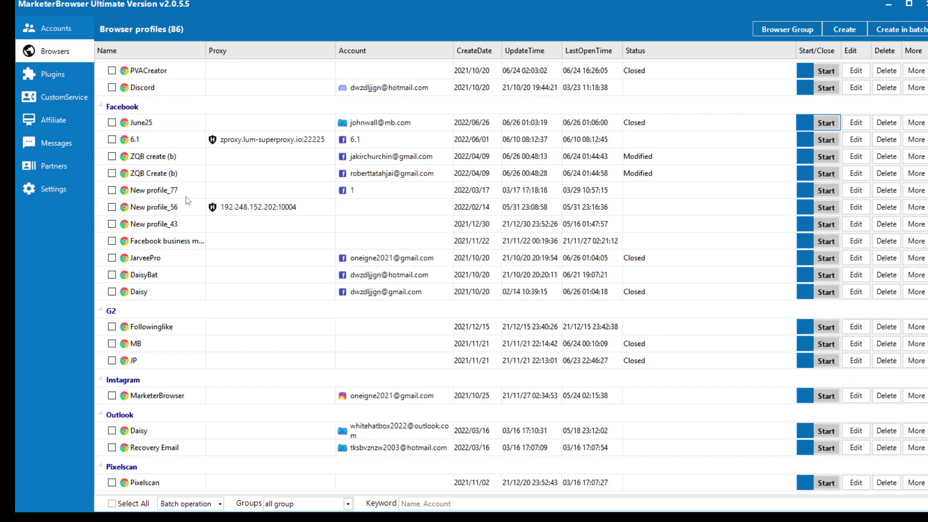
pyautogui.scroll(-6, 205, 264)
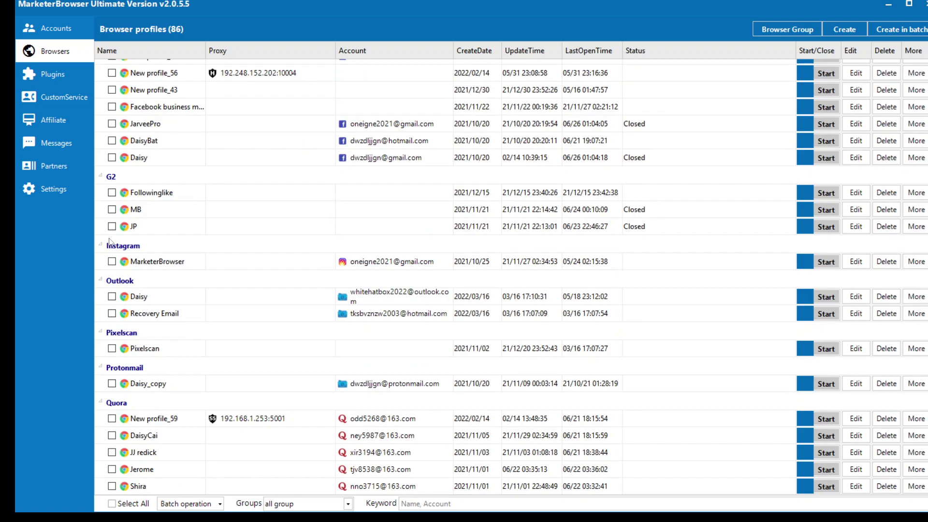
pyautogui.scroll(-20, 210, 309)
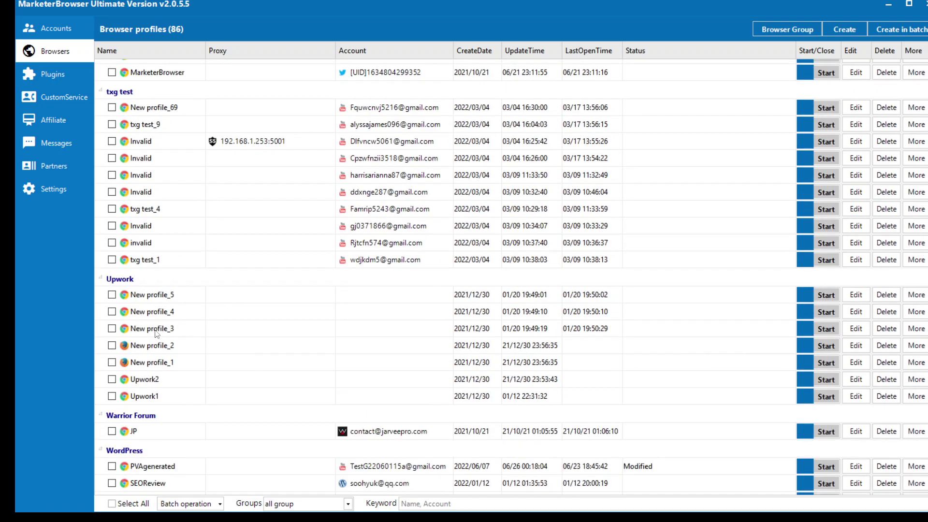
pyautogui.scroll(-9, 156, 332)
pyautogui.scroll(12, 171, 150)
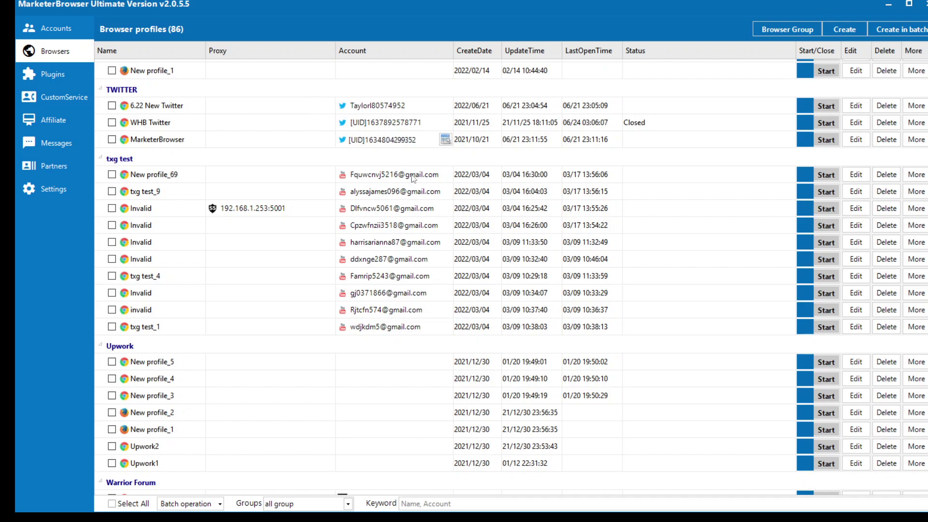
pyautogui.scroll(-8, 297, 410)
pyautogui.scroll(-1, 297, 410)
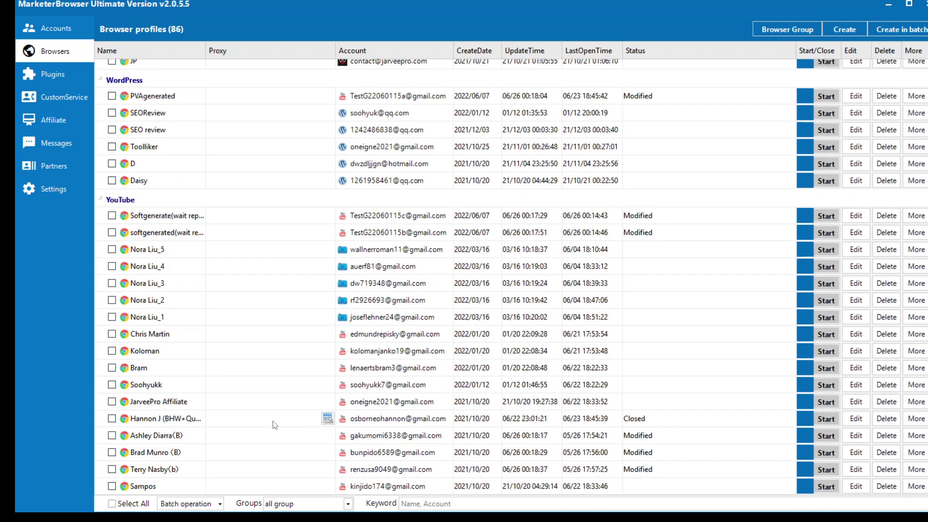
pyautogui.scroll(9, 625, 348)
pyautogui.scroll(20, 625, 347)
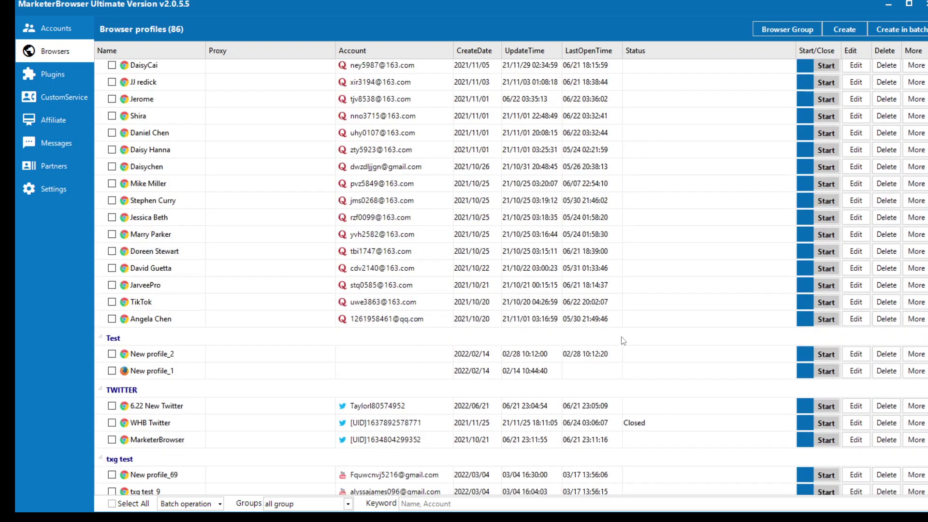